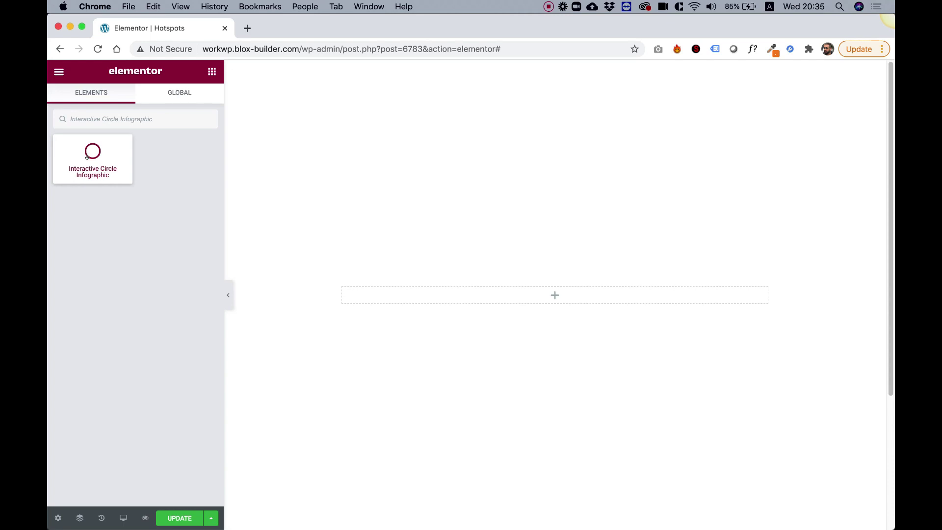
Step: Drop the Interactive Circle Infographic widget onto the page and preview items One, Two and Three
left_click_drag(87, 157, 503, 298)
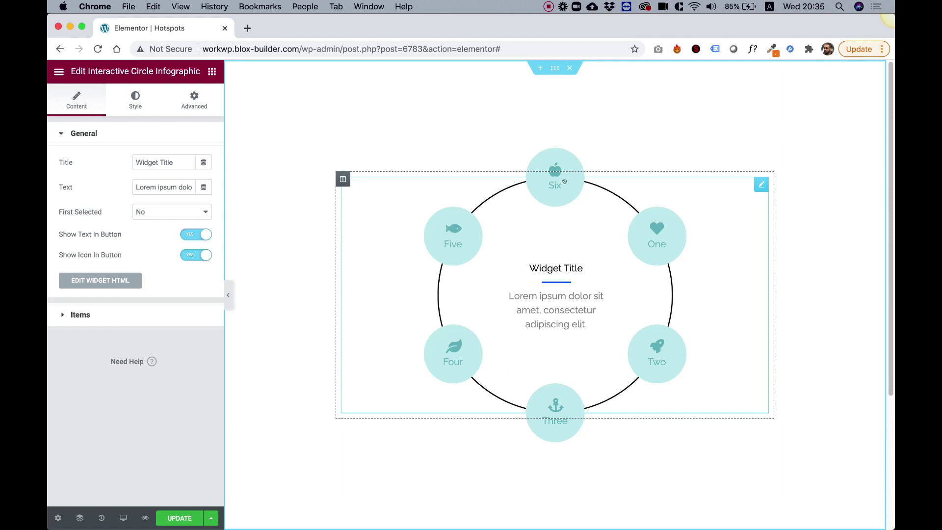
left_click(648, 231)
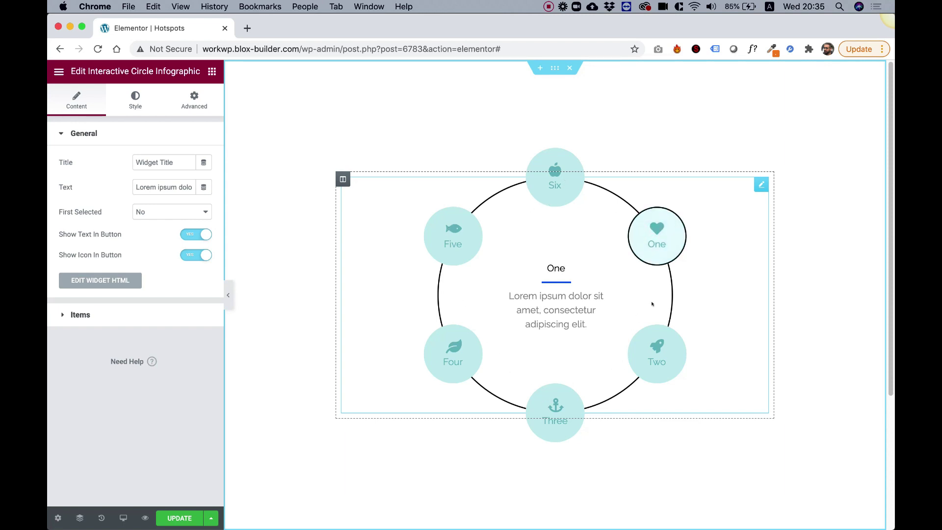
left_click(653, 344)
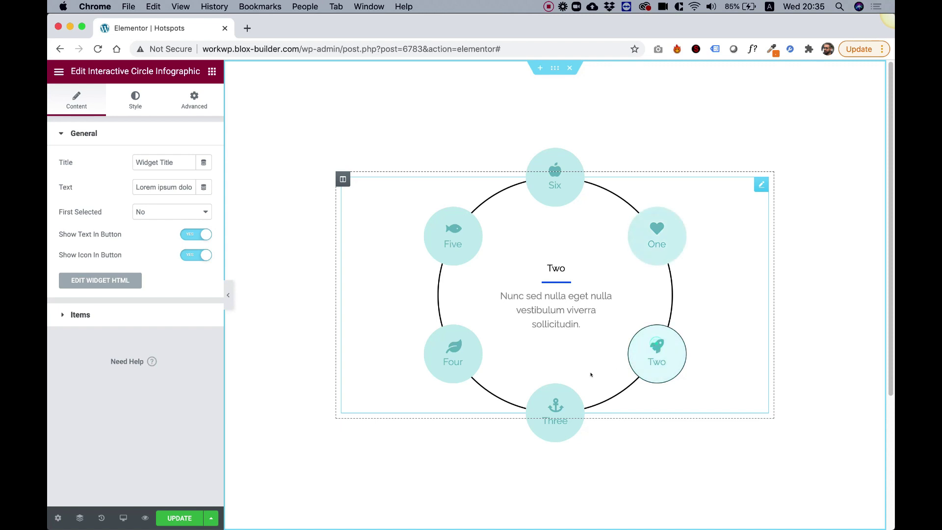
left_click(555, 390)
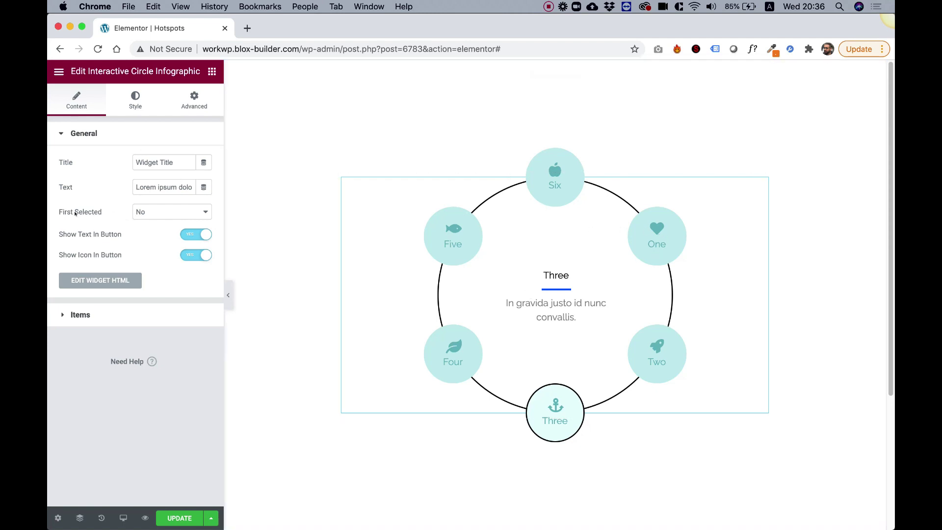
Step: Set First Selected to Yes, keep Show Icon In Button on, and set Show Text In Button to No
left_click(147, 214)
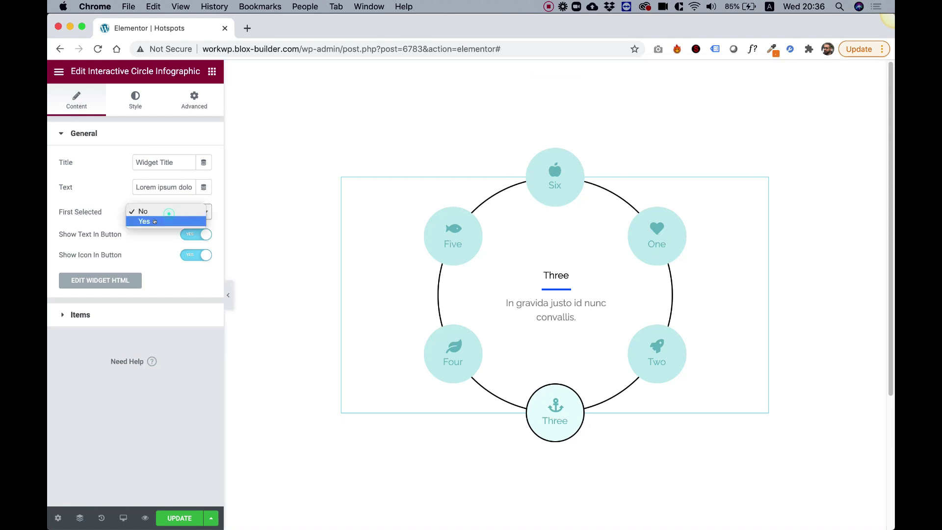
left_click(147, 221)
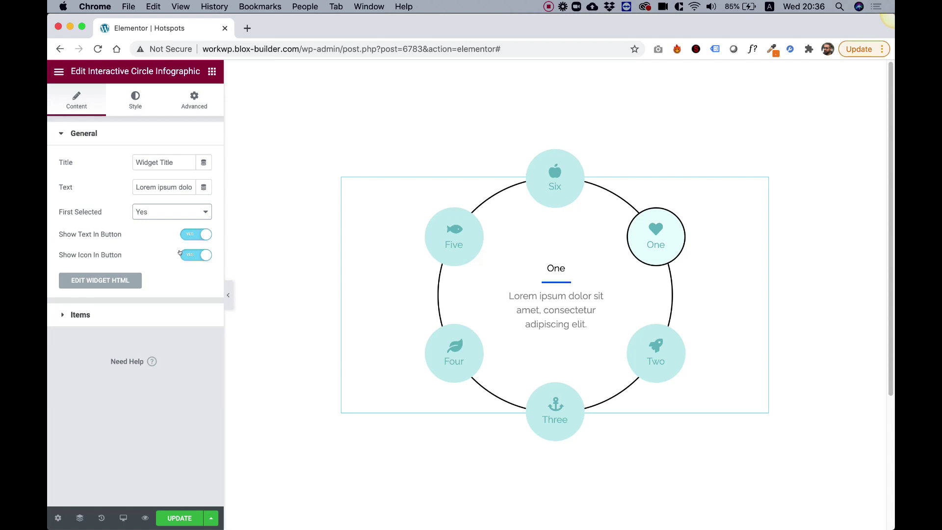
left_click(186, 256)
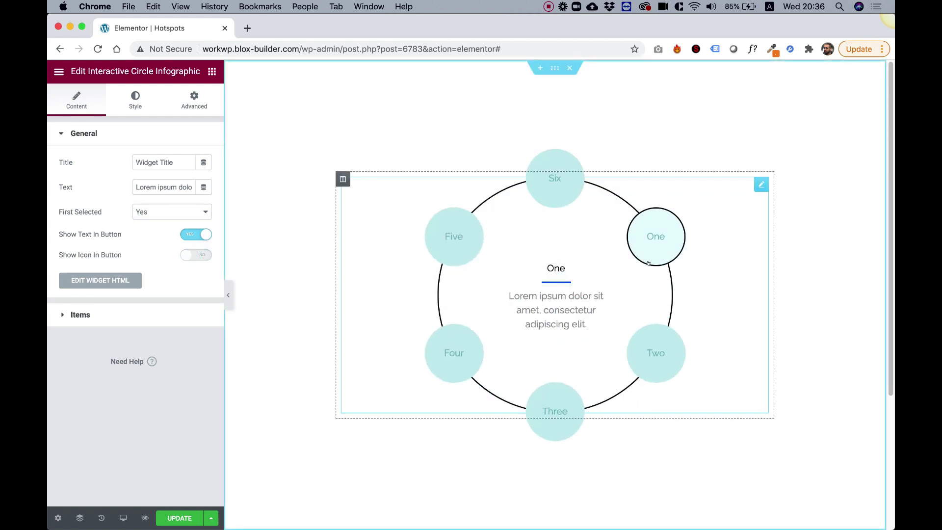
left_click(193, 253)
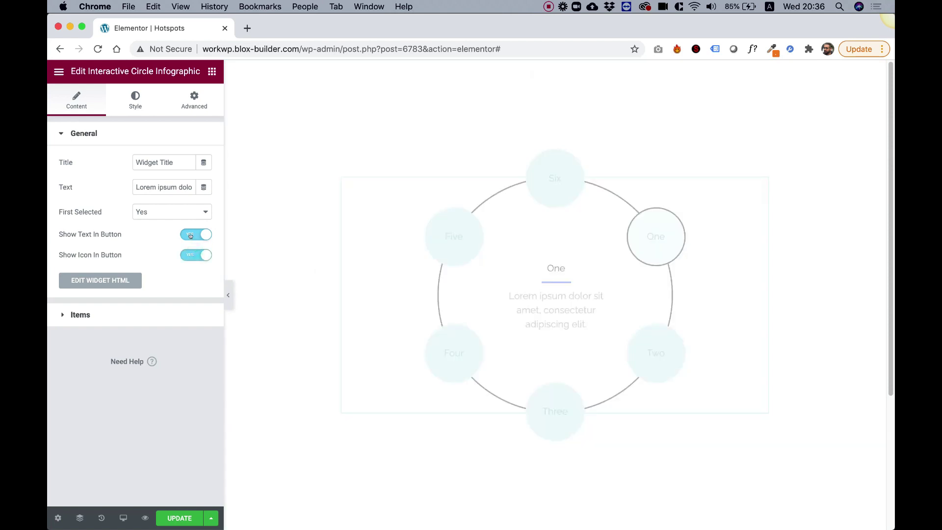
left_click(191, 235)
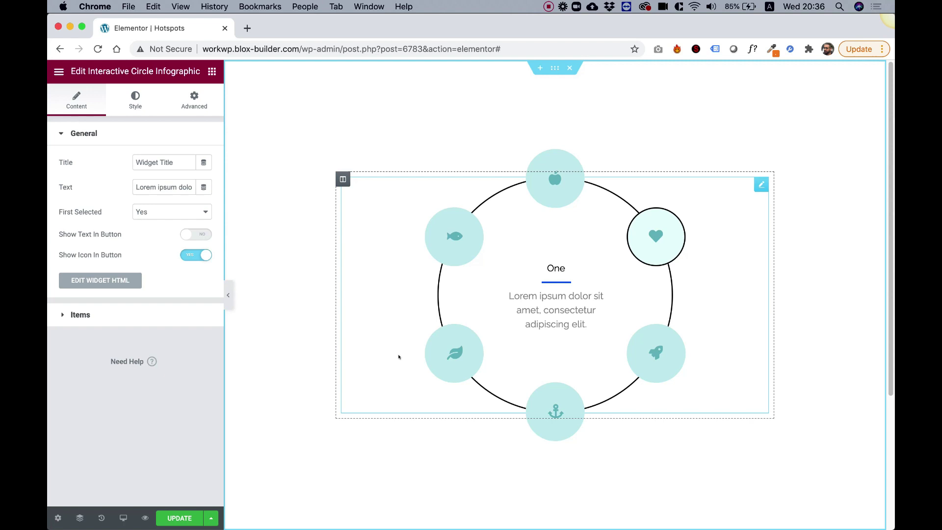
Step: Delete the Six and Five items from the Items list, leaving One through Four
left_click(81, 315)
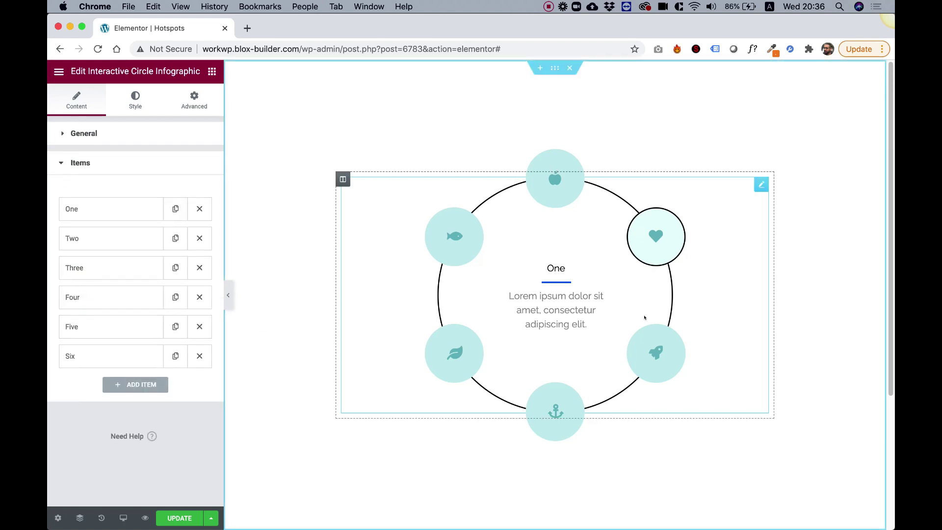
left_click(200, 356)
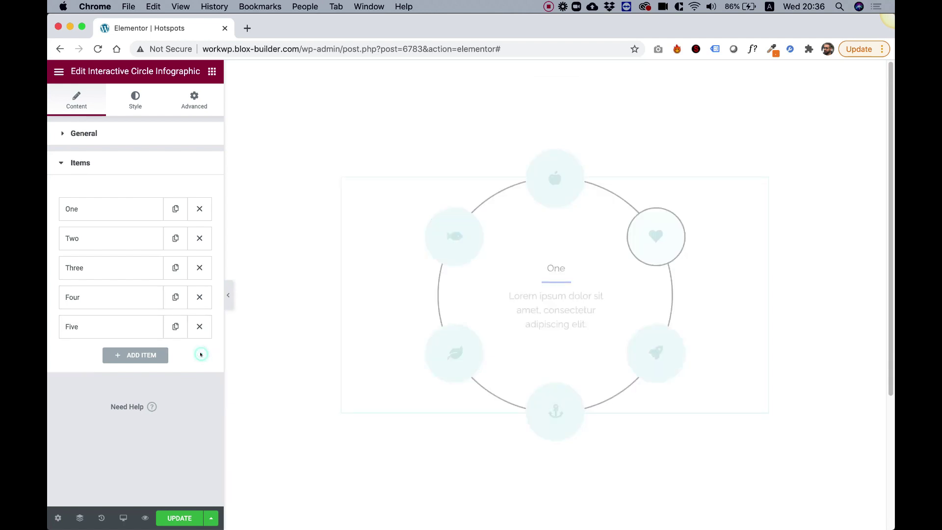
left_click(199, 326)
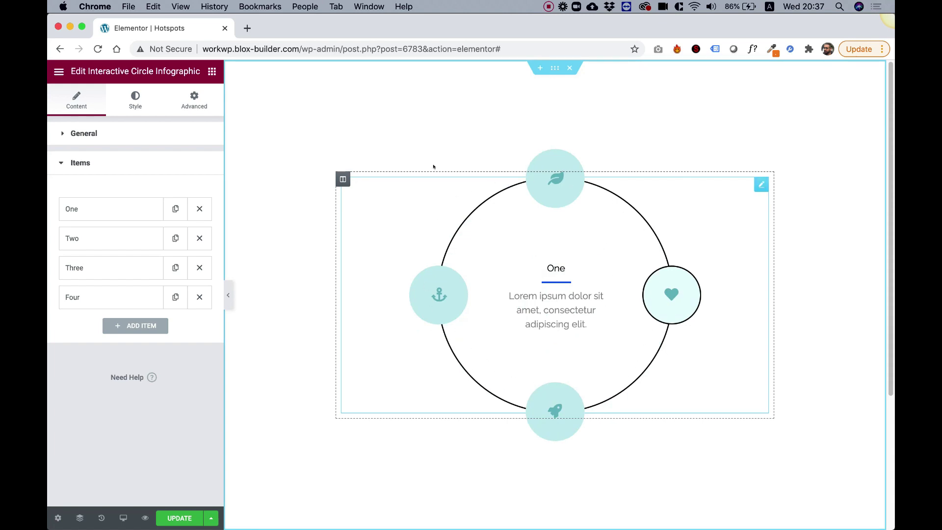
Step: Set the circle size to 477, keep a near-white circle background, and raise the ring width to 6
left_click(133, 98)
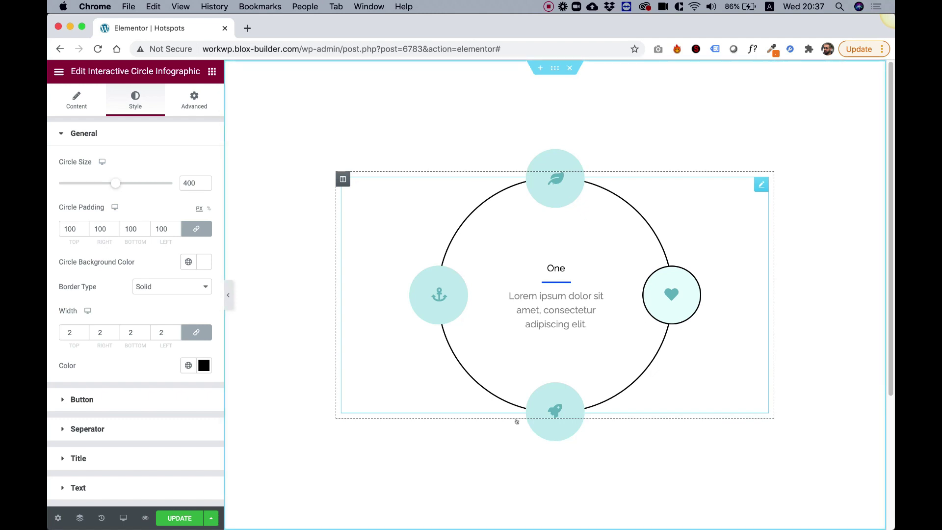
left_click_drag(115, 184, 140, 184)
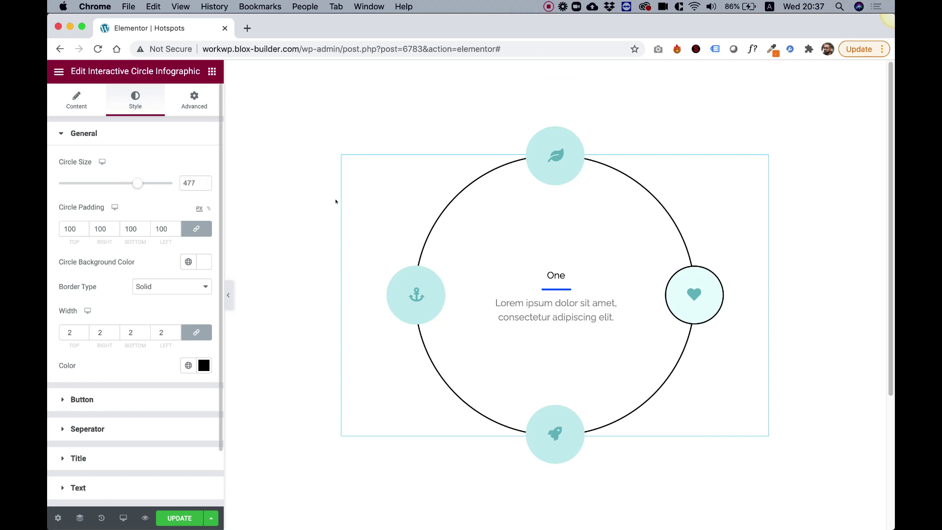
mouse_move(98, 162)
left_click(204, 261)
left_click(150, 309)
left_click_drag(133, 329, 61, 304)
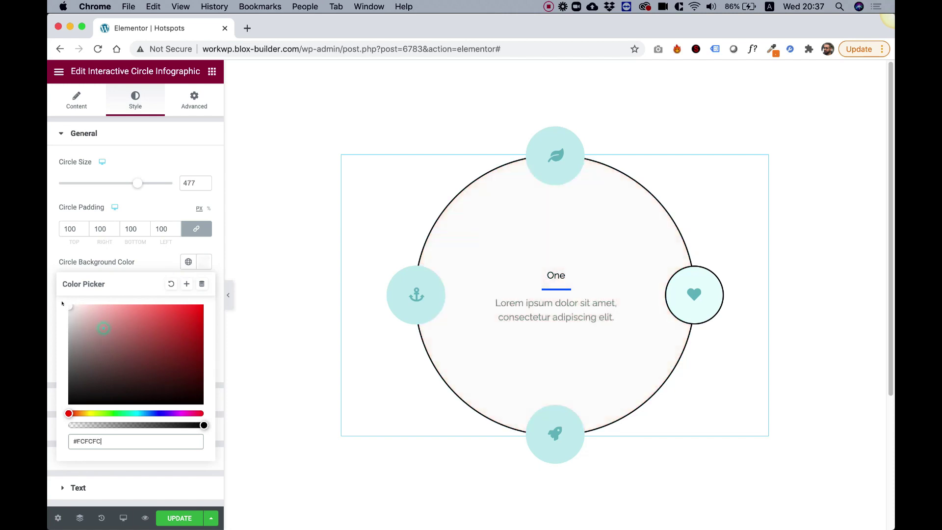
left_click(84, 260)
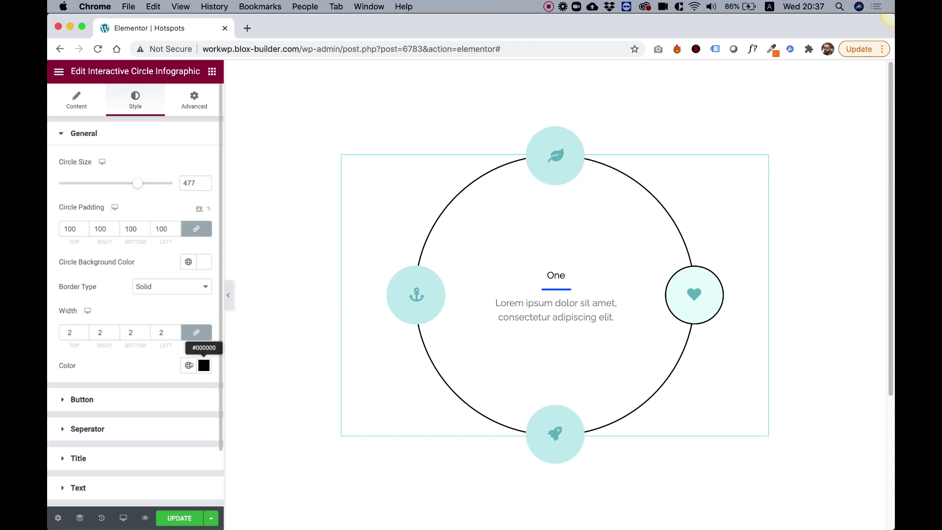
left_click(71, 333)
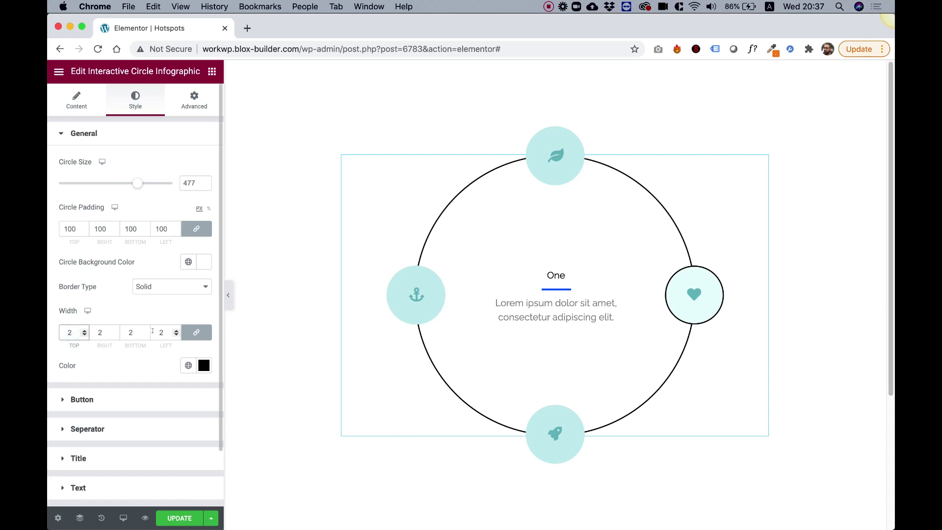
key("Up")
key("Up")
key("Up")
key("Up")
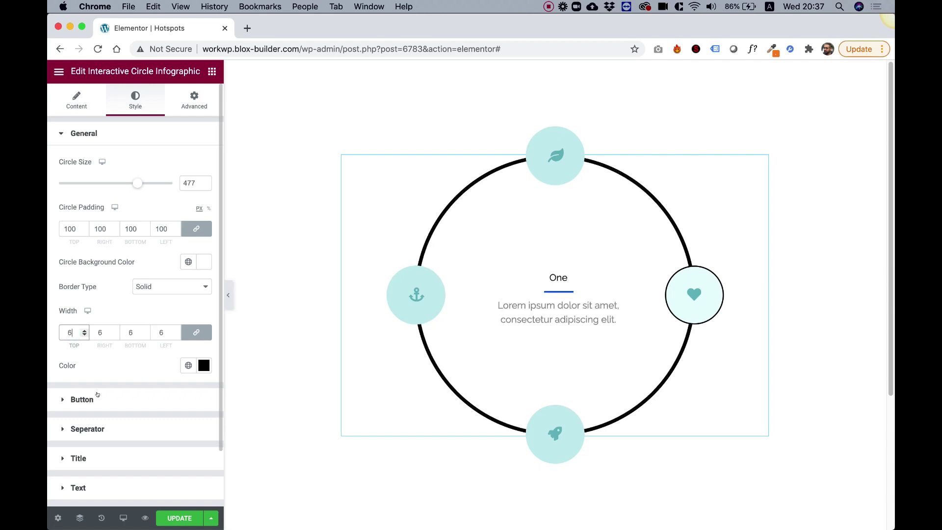
Step: Set the button background colour to black #000000
left_click(81, 399)
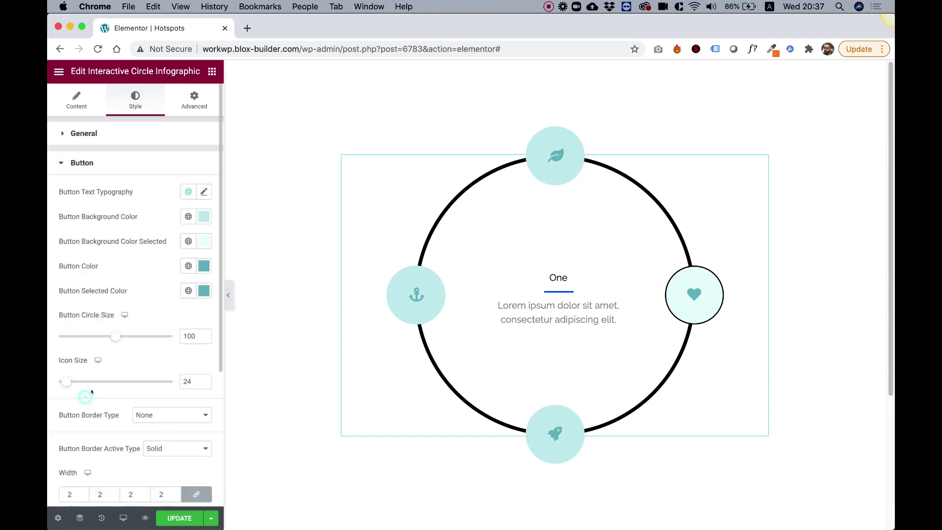
scroll(116, 212, "down", 2)
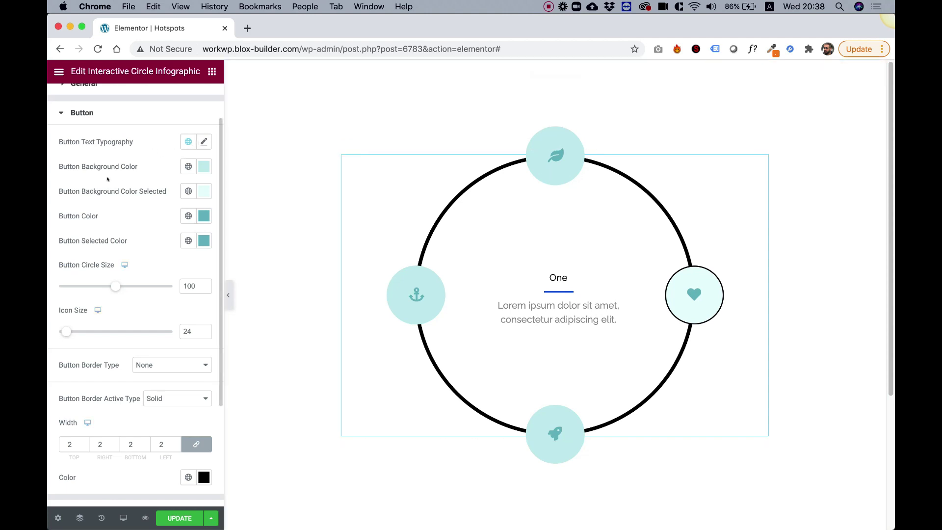
left_click(200, 166)
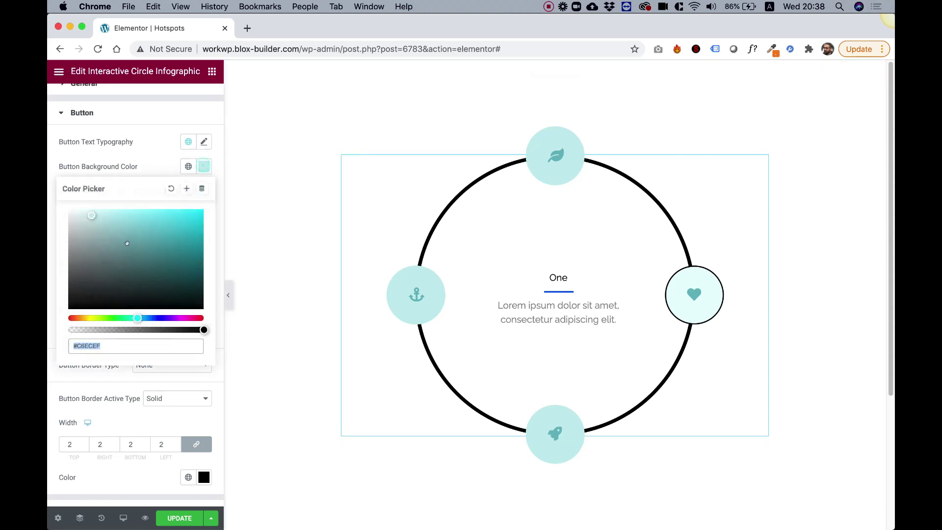
left_click_drag(126, 244, 202, 308)
left_click(157, 168)
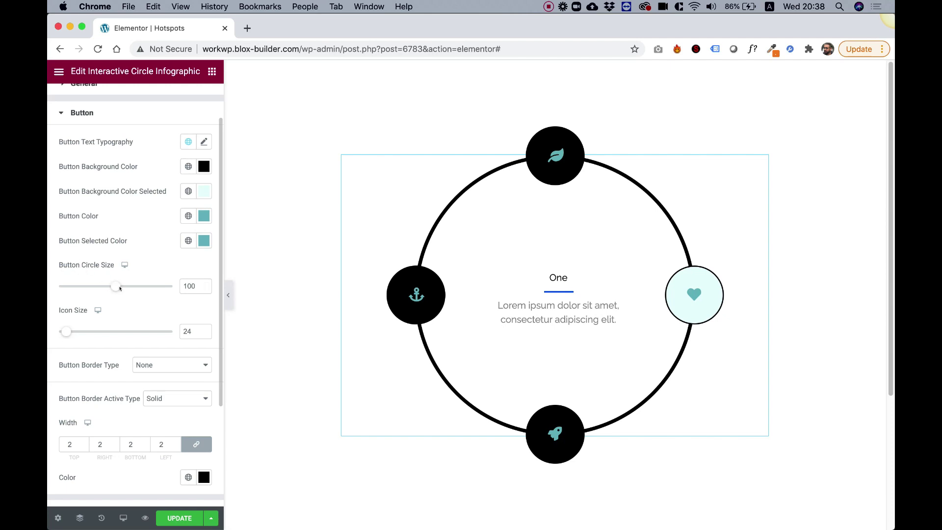
Step: Enlarge the buttons to 103, the icons to 34, and the active border width to 5
mouse_move(120, 288)
left_mouse_down()
mouse_move(137, 287)
mouse_move(119, 287)
left_mouse_up()
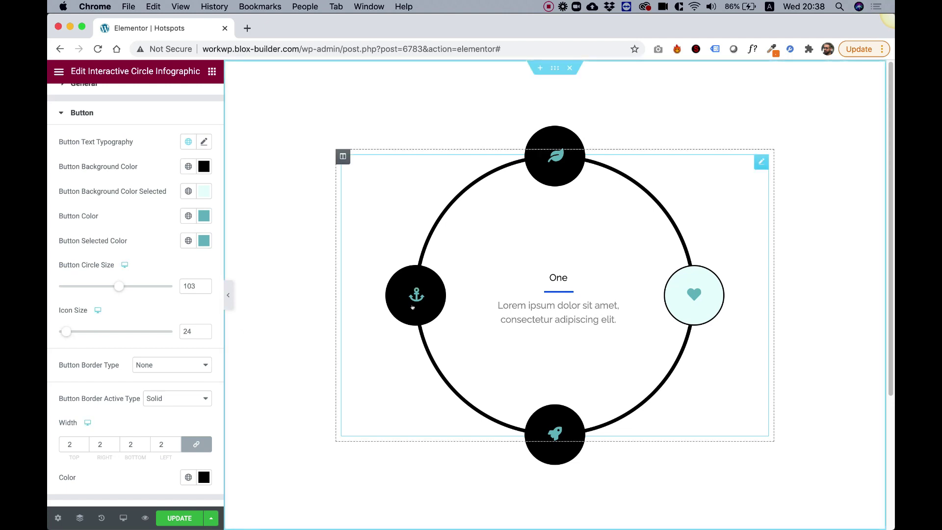
left_click_drag(63, 333, 90, 331)
scroll(127, 322, "down", 2)
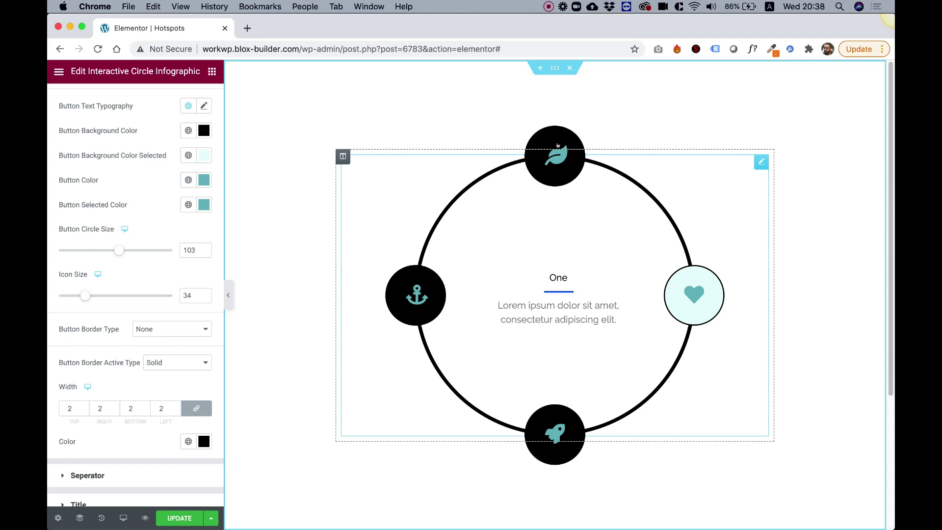
scroll(104, 381, "down", 1)
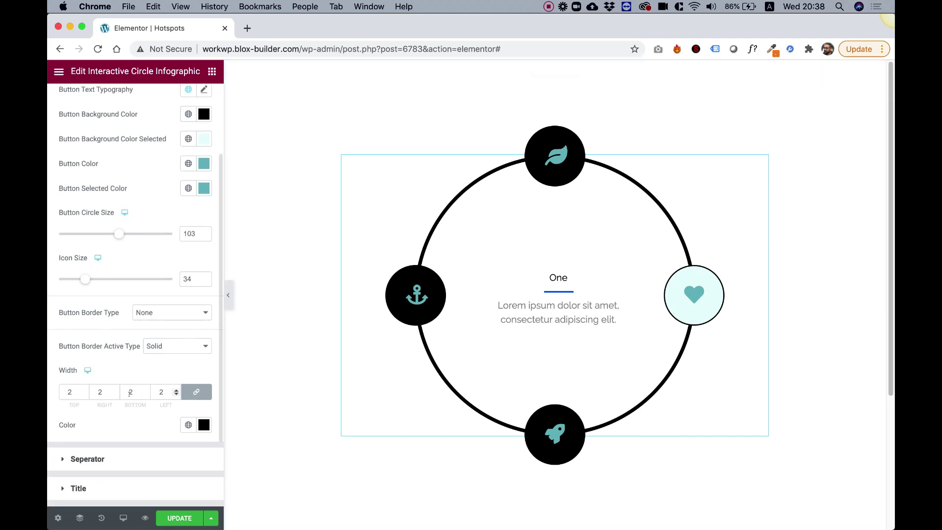
left_click(130, 391)
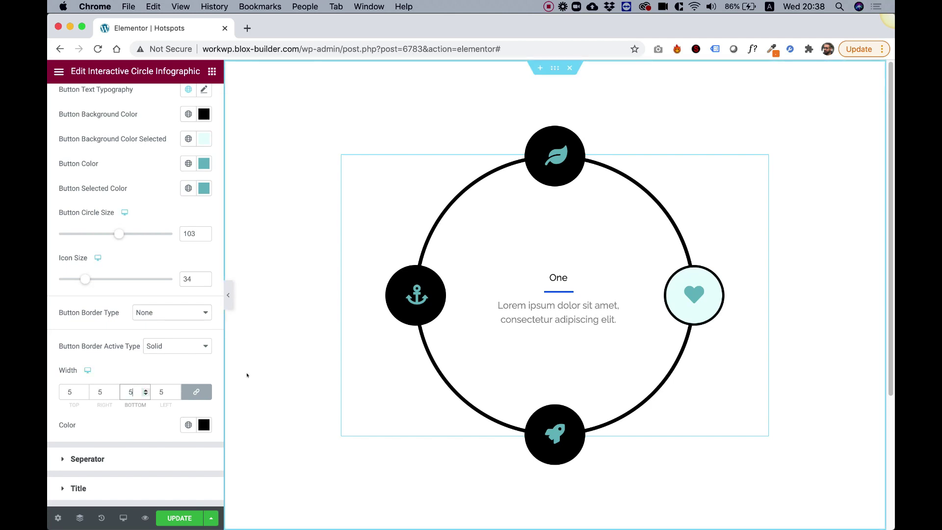
key("Up")
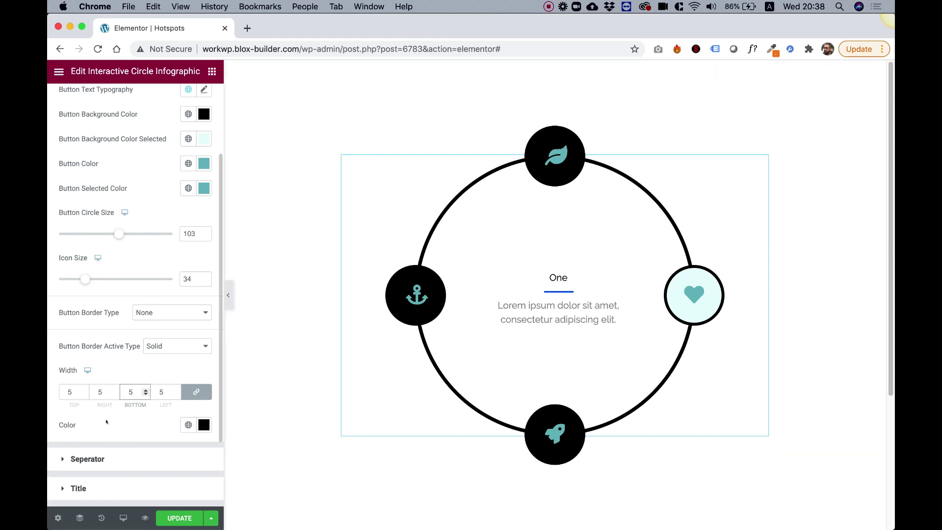
scroll(111, 413, "down", 1)
Step: Set the separator colour to black
left_click(80, 379)
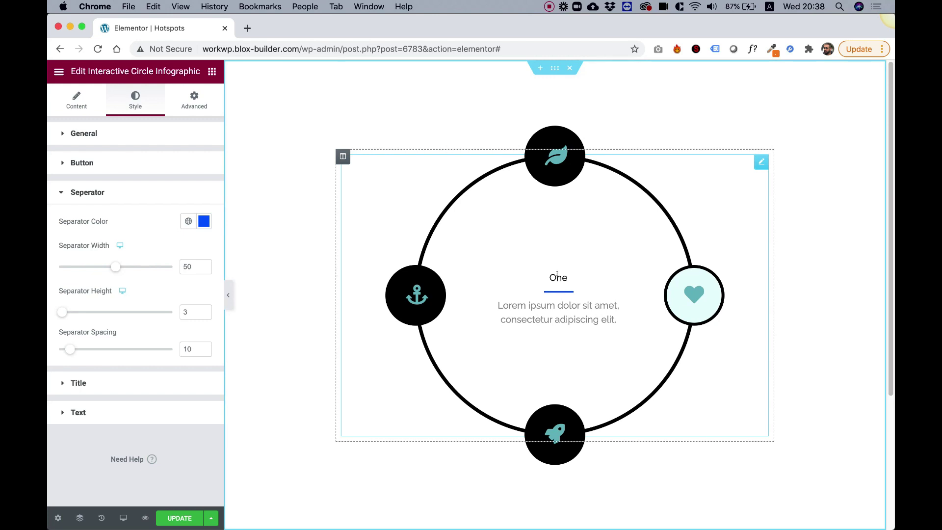
left_click(203, 221)
left_click_drag(159, 271, 210, 374)
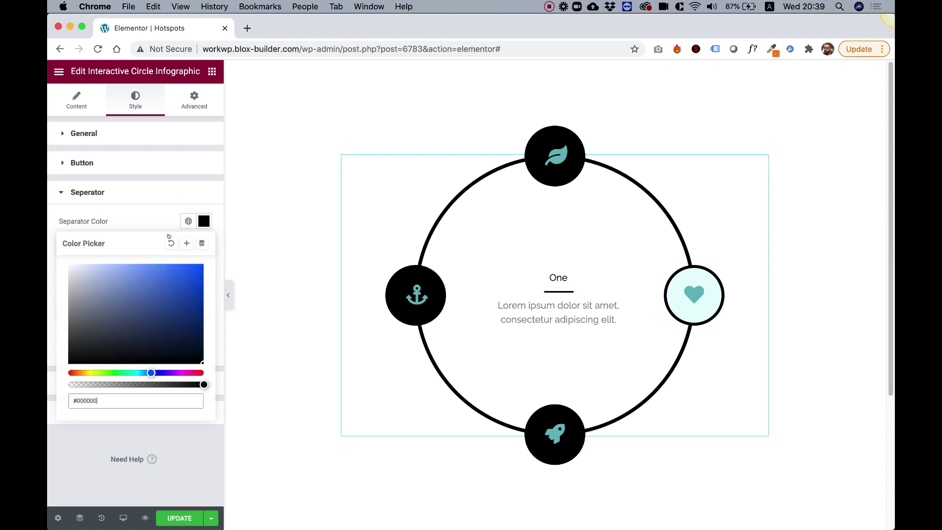
left_click(152, 218)
Step: Size the separator to width 72 and height 9, with spacing 21
left_click_drag(114, 267, 140, 267)
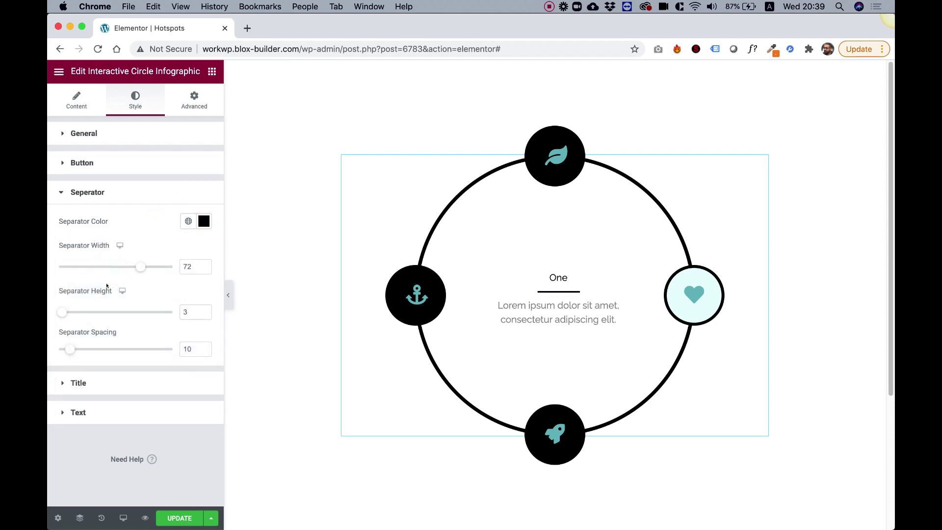
left_click_drag(60, 313, 68, 312)
left_click_drag(69, 345, 83, 348)
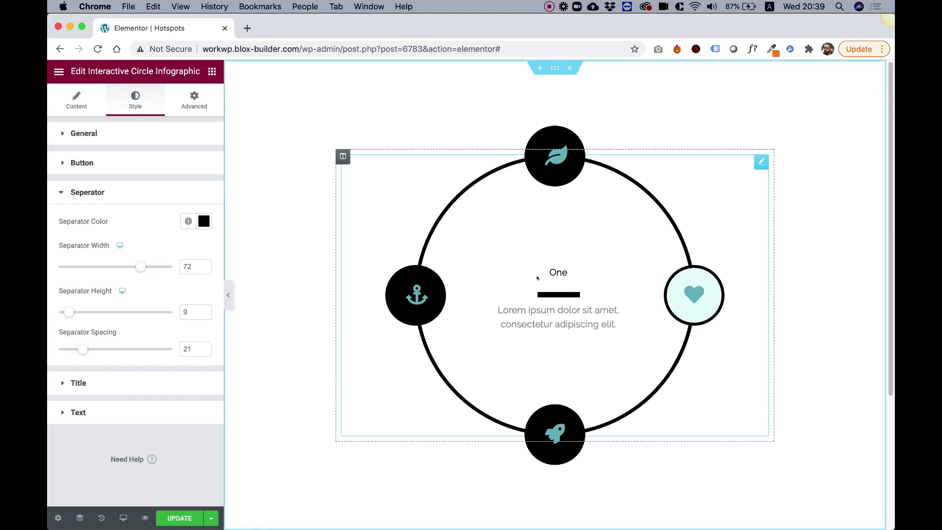
left_click(81, 381)
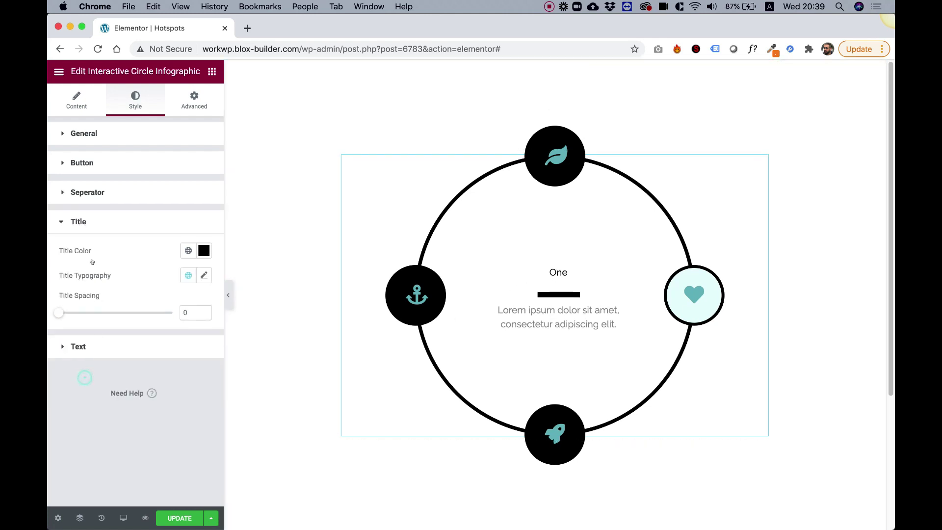
Step: Style the title in Ramabhadra at 37 px, weight 800, and set description text spacing to 28
left_click(202, 275)
left_click(203, 275)
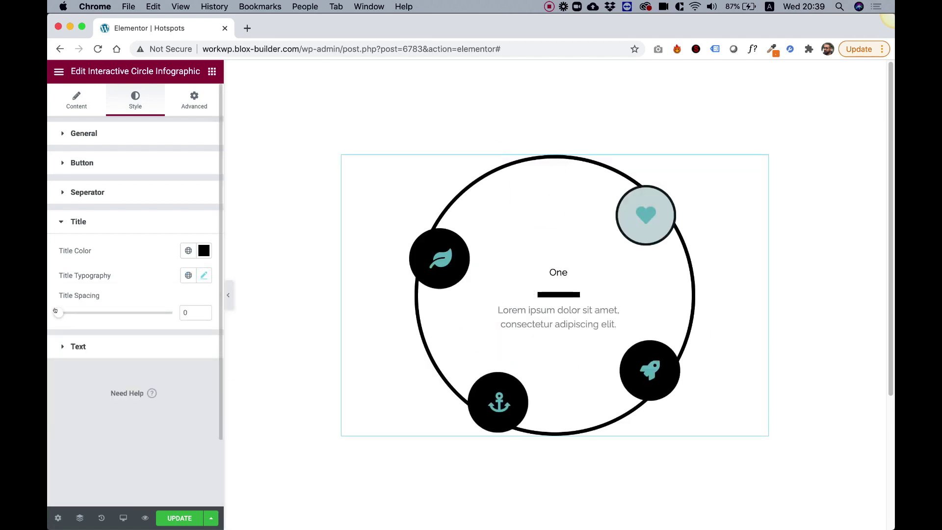
left_click(204, 275)
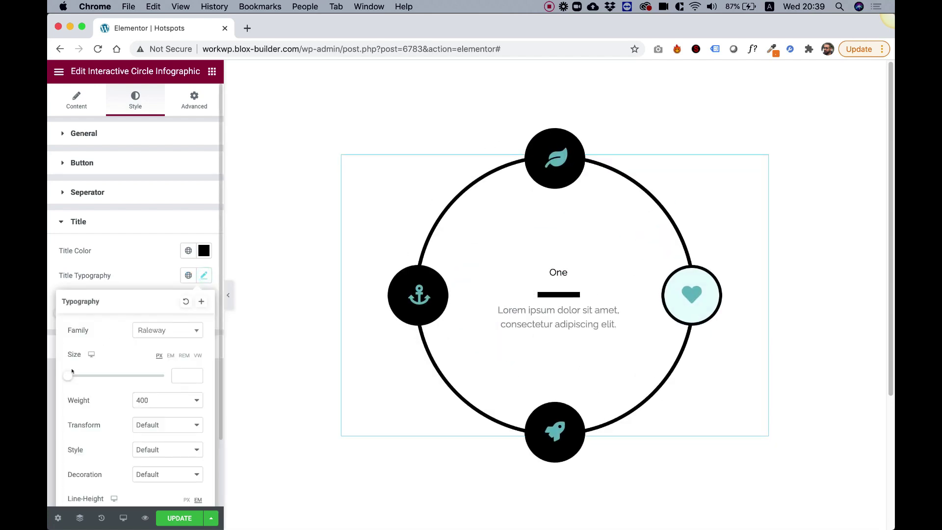
left_click_drag(69, 375, 85, 376)
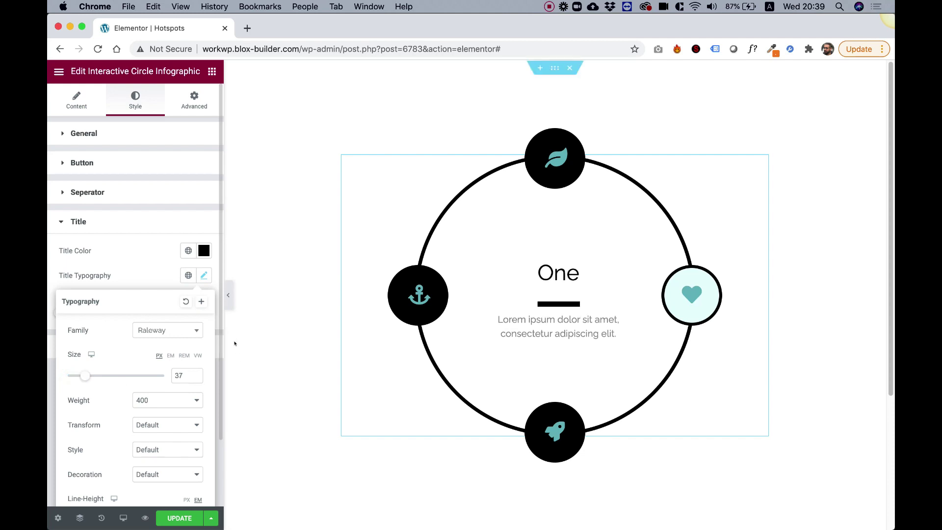
left_click(151, 401)
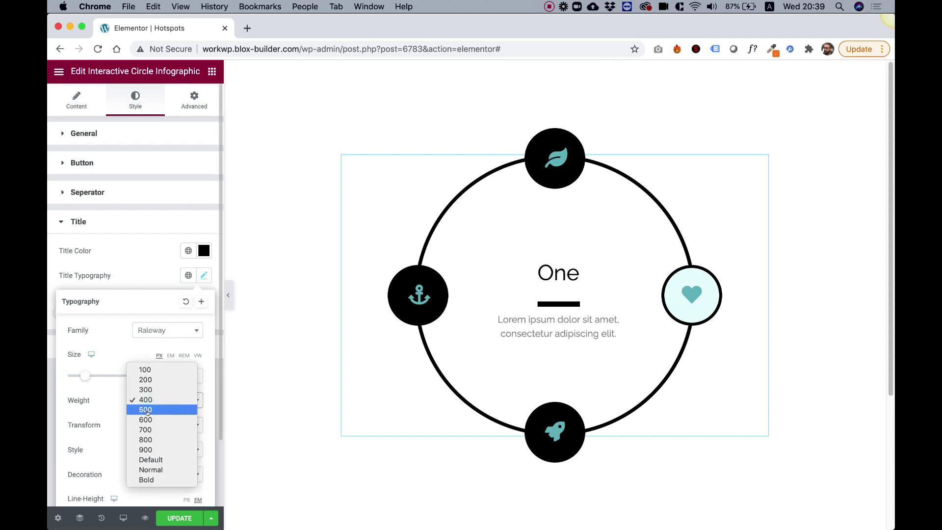
left_click(146, 440)
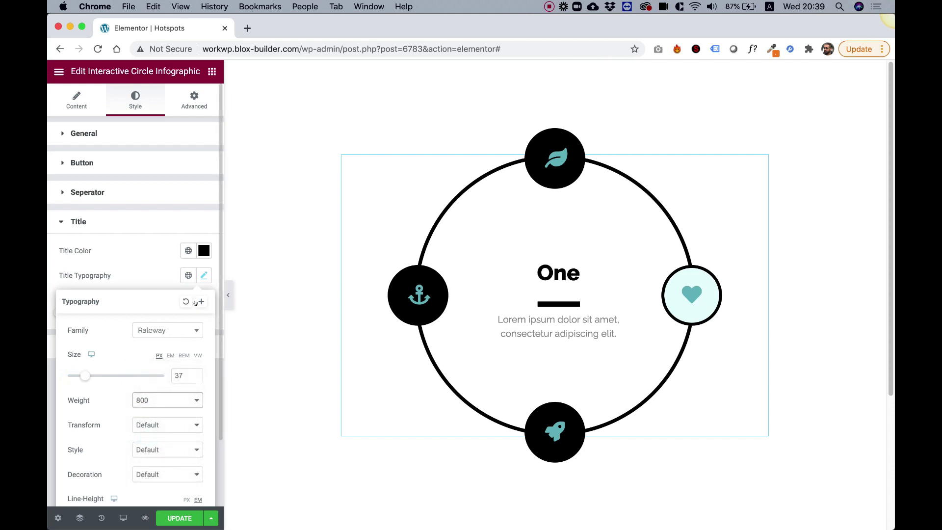
left_click(164, 330)
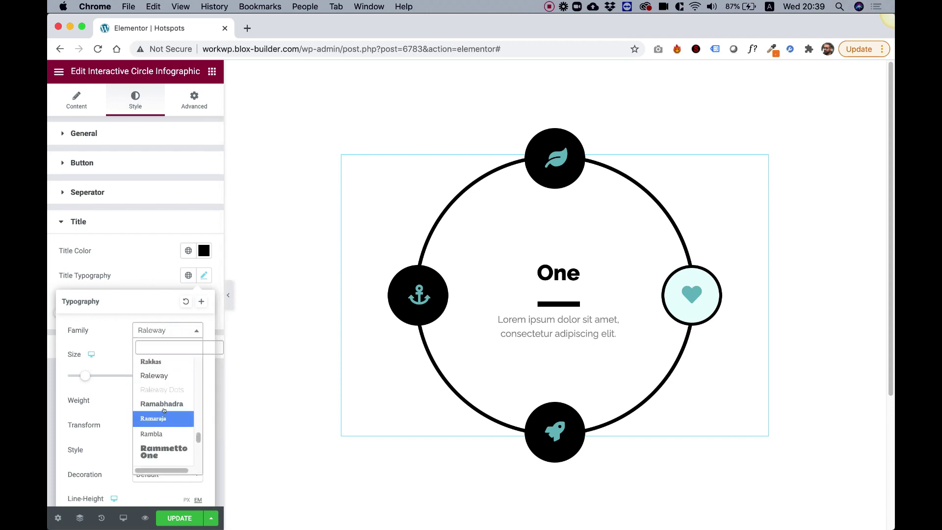
left_click(163, 403)
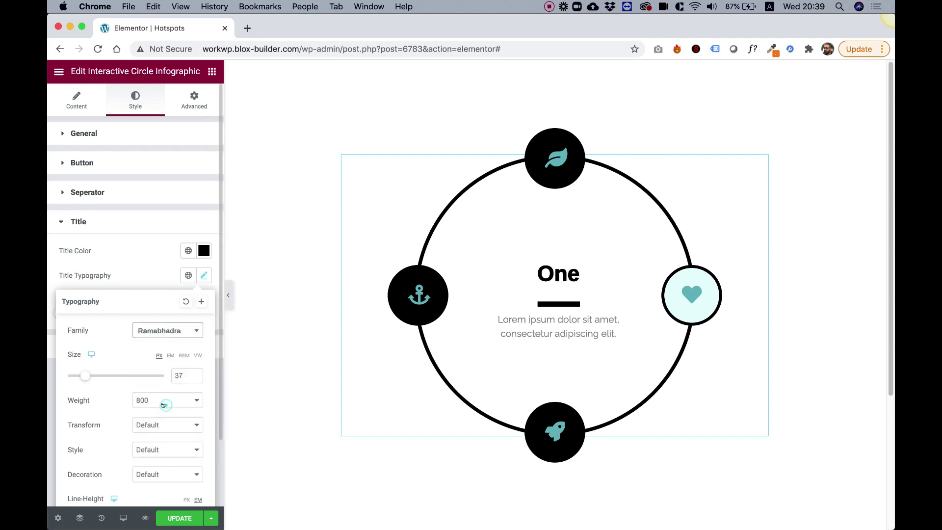
left_click(156, 262)
left_click(90, 346)
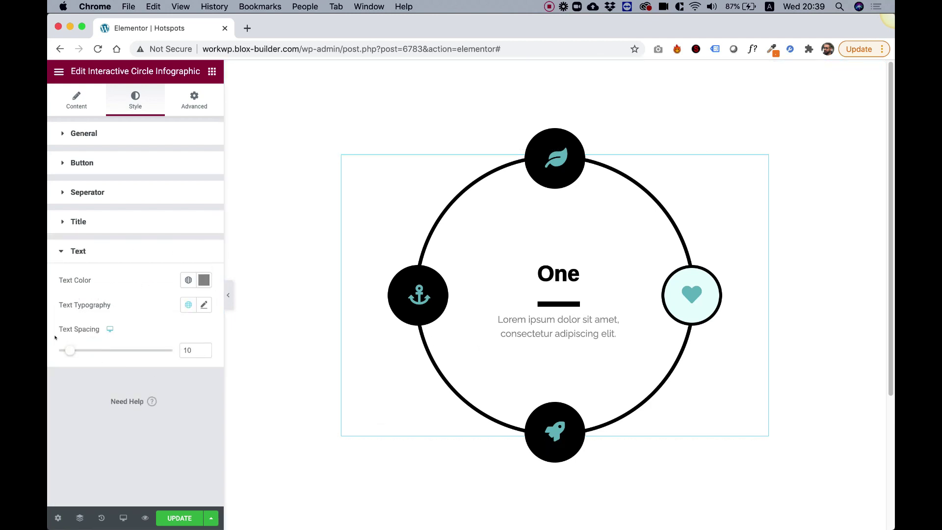
left_click_drag(62, 350, 85, 348)
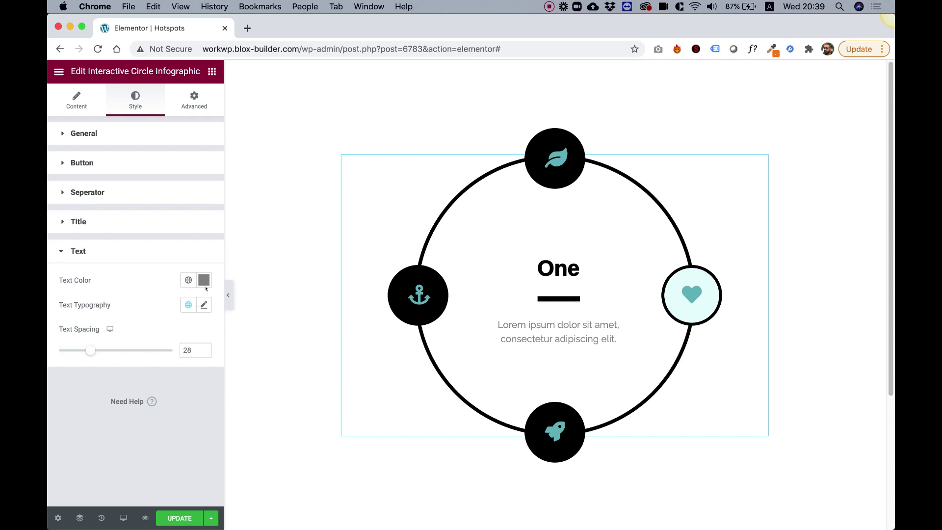